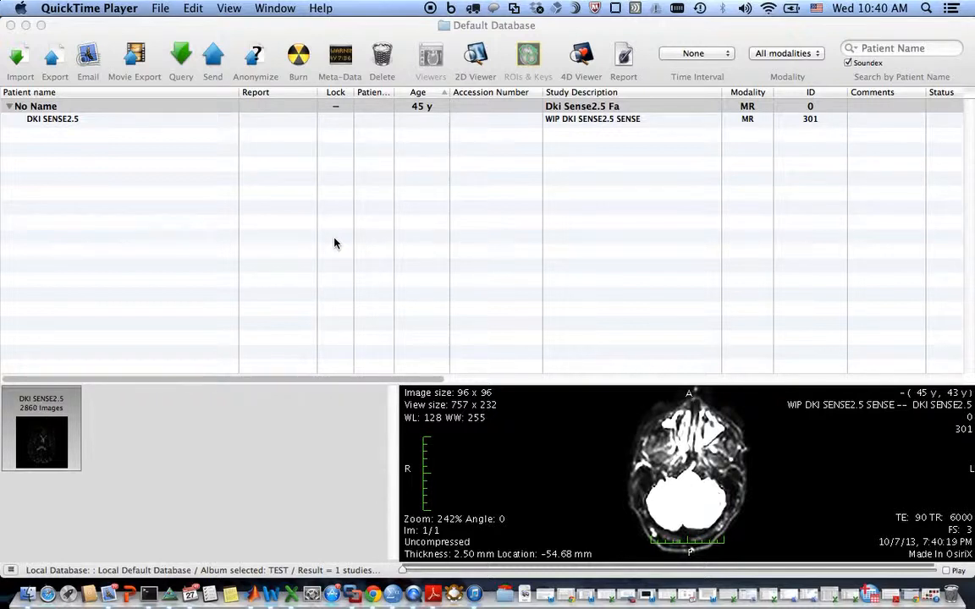
Open the DKI SENSE2.5 series from the database in the 2D viewer.
click(279, 34)
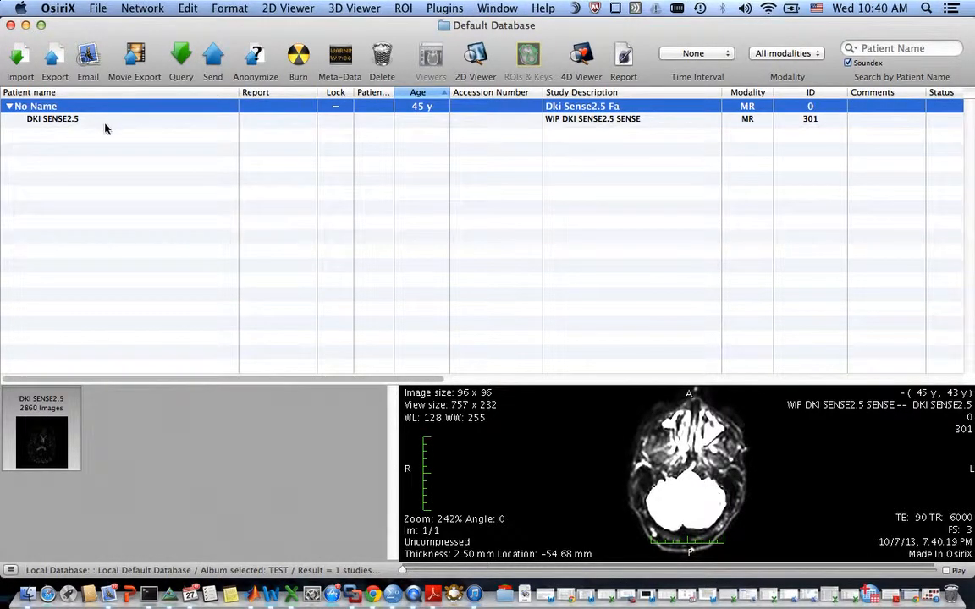
click(111, 123)
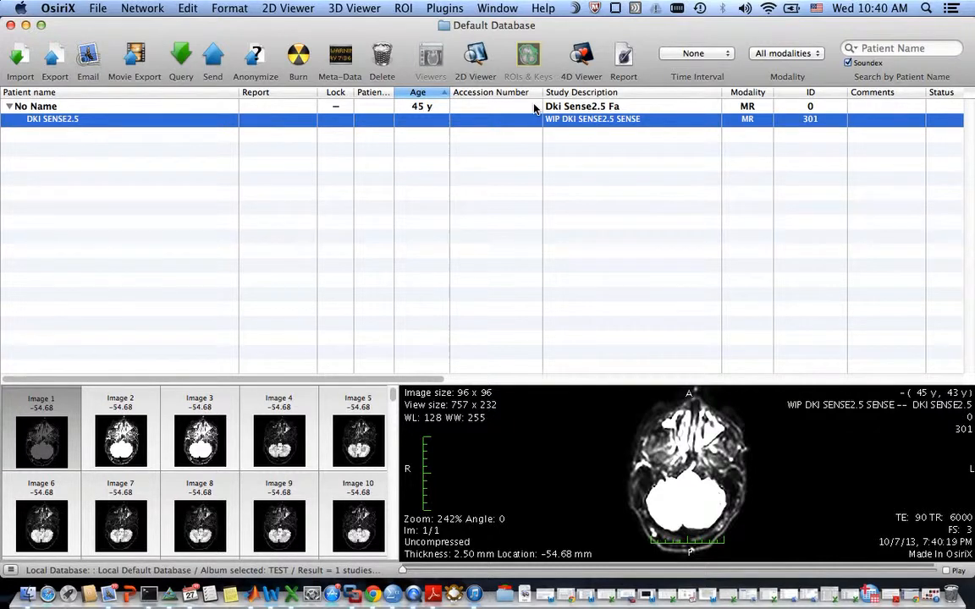
key(Return)
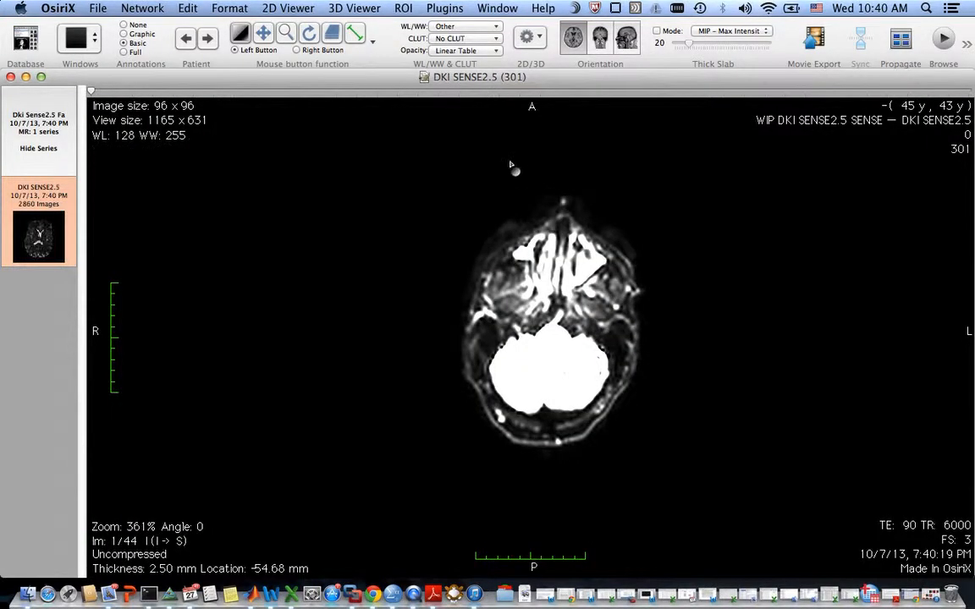
Adjust the window level of the diffusion images and browse to slice 28 of 44.
drag(552, 363, 580, 279)
scroll(620, 391, down, 10)
scroll(603, 342, down, 8)
scroll(603, 342, up, 1)
Launch the DTIMap image filter plugin and position its DTI Map dialog over the viewer.
click(445, 8)
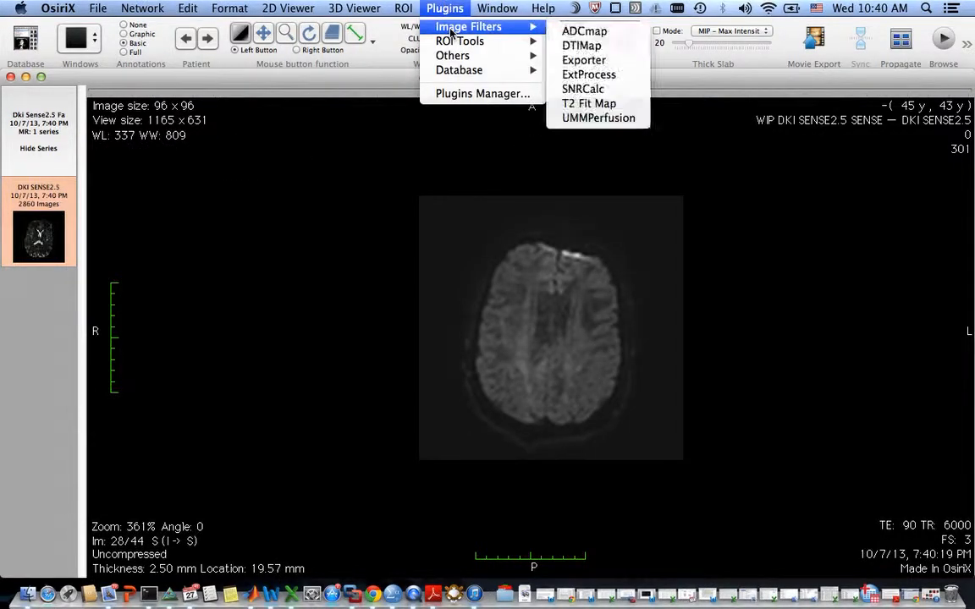
mouse_move(448, 31)
click(597, 48)
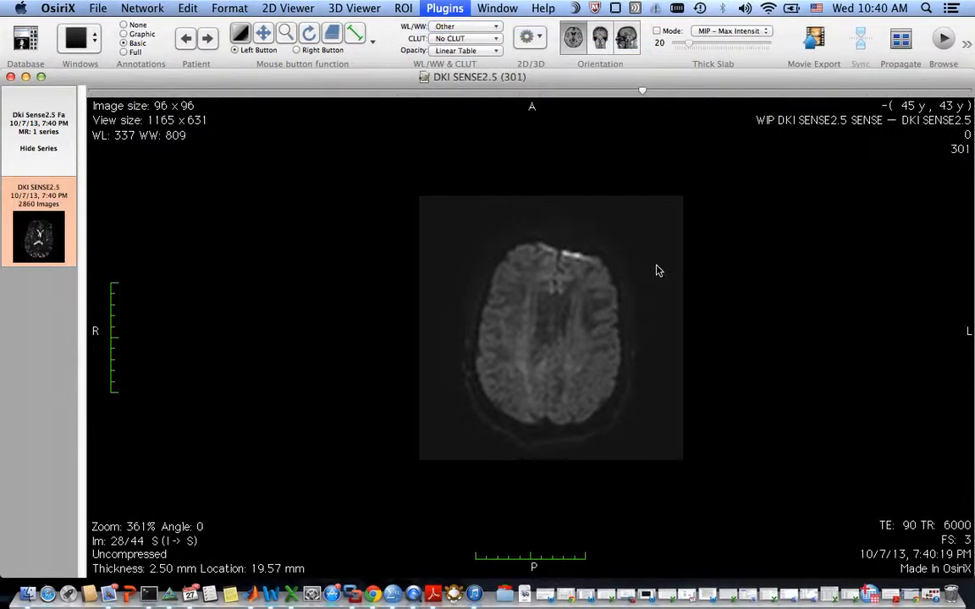
drag(630, 23, 353, 101)
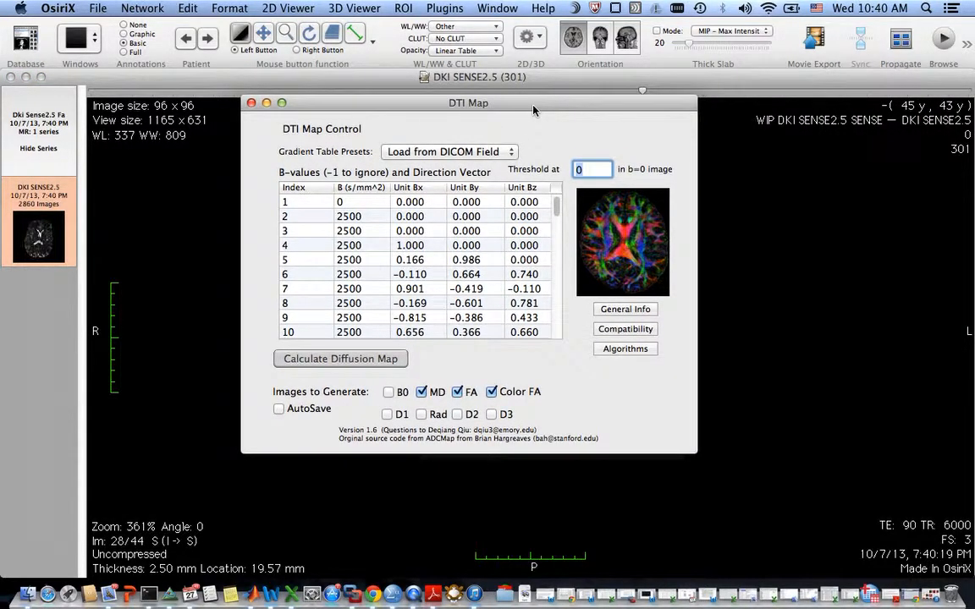
drag(533, 108, 536, 96)
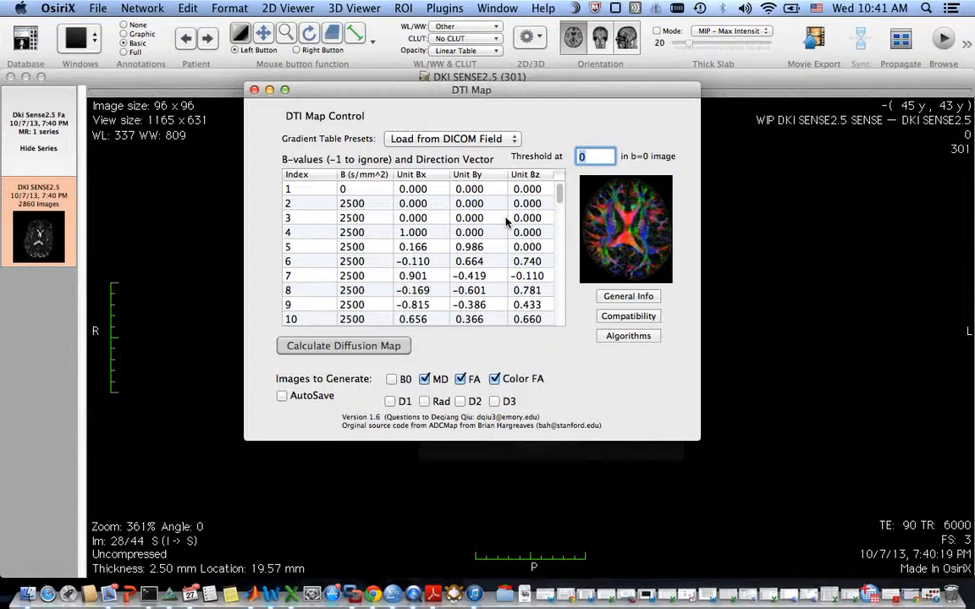
Try to load a gradient table preset from file.
click(507, 142)
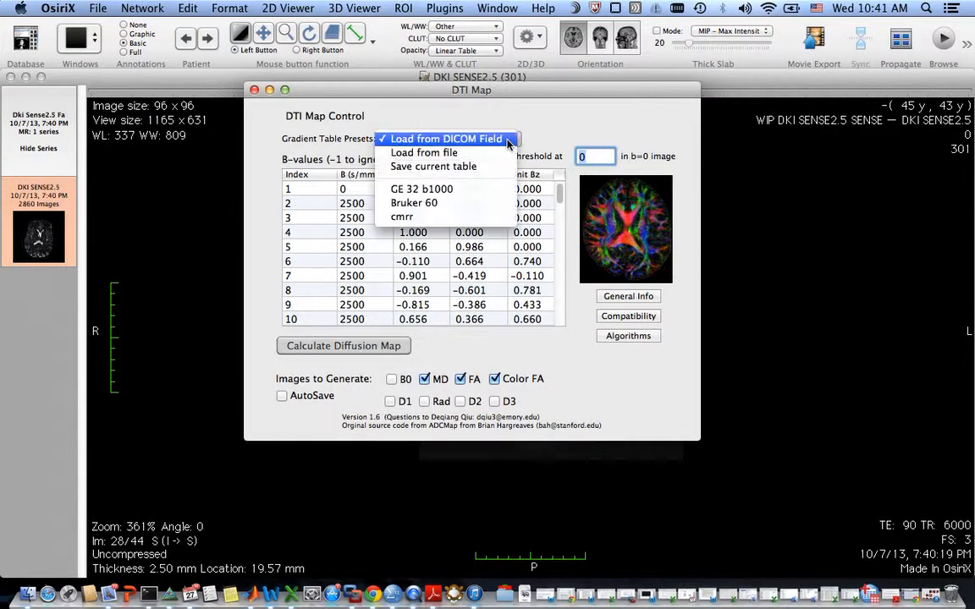
click(461, 155)
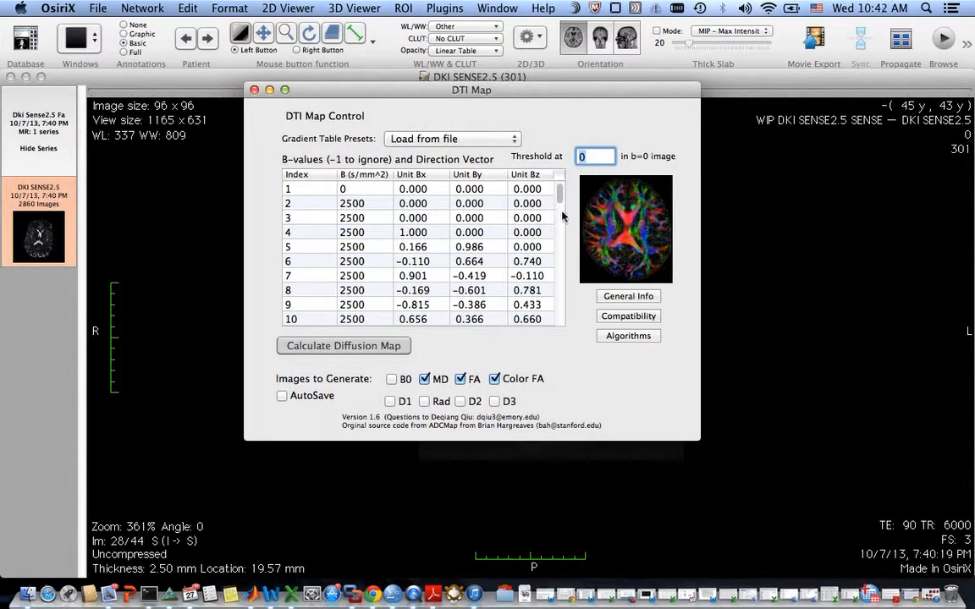
Save the current gradient table as a new preset named Siemens 64.
click(432, 139)
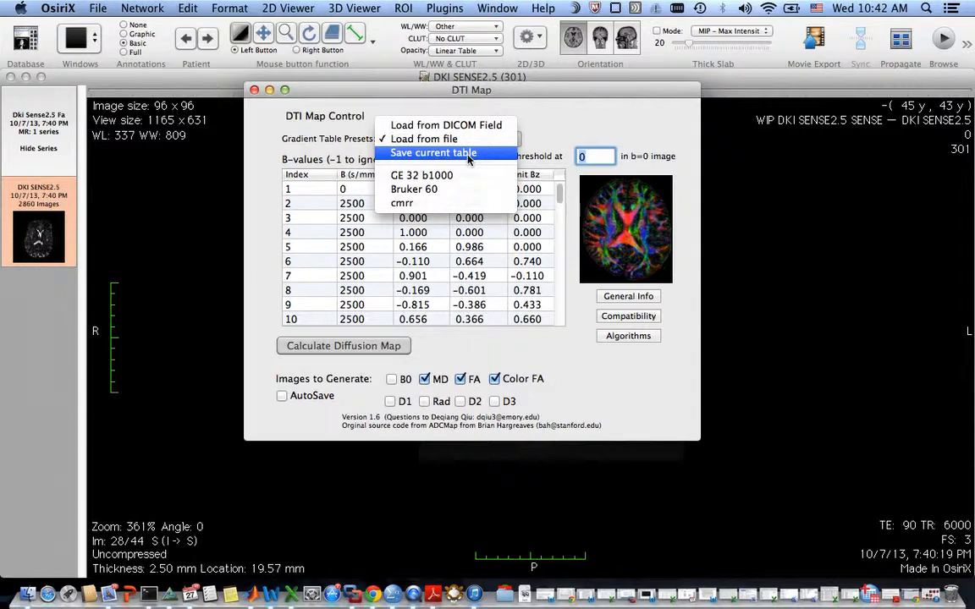
click(468, 154)
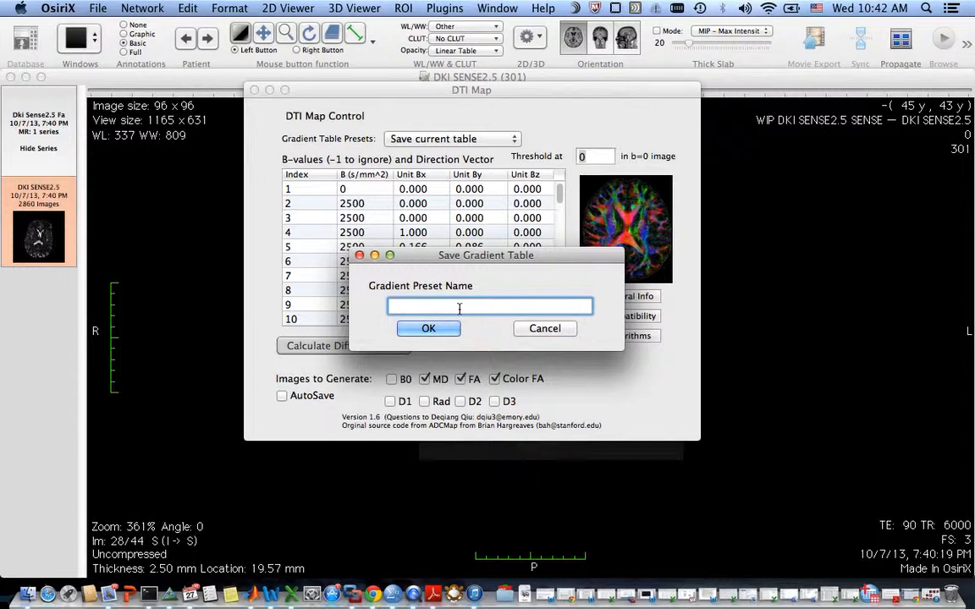
text(Siemens 64)
click(438, 328)
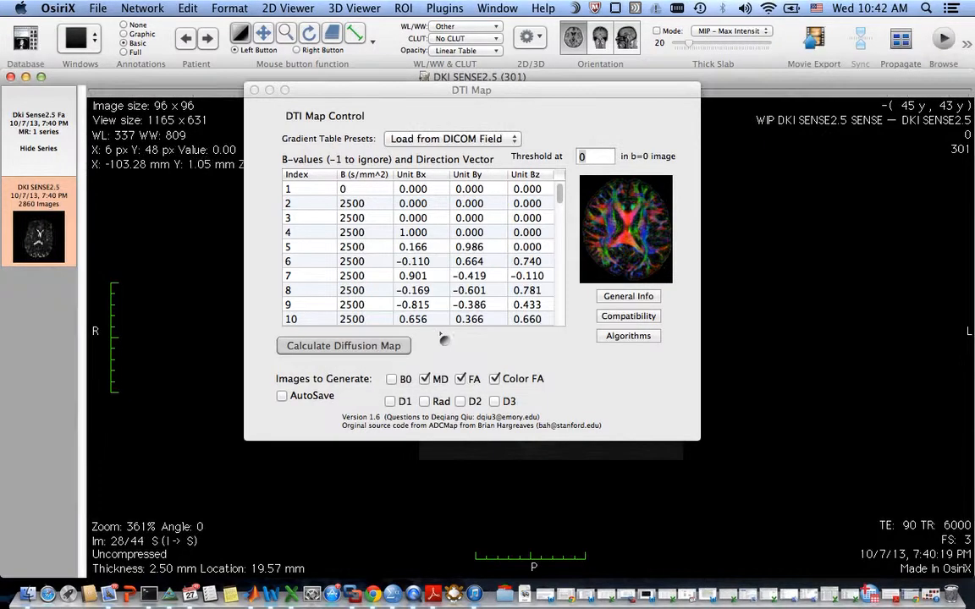
Load the GE 32 b1000 gradient preset, then switch the presets back to Load from DICOM Field.
click(440, 141)
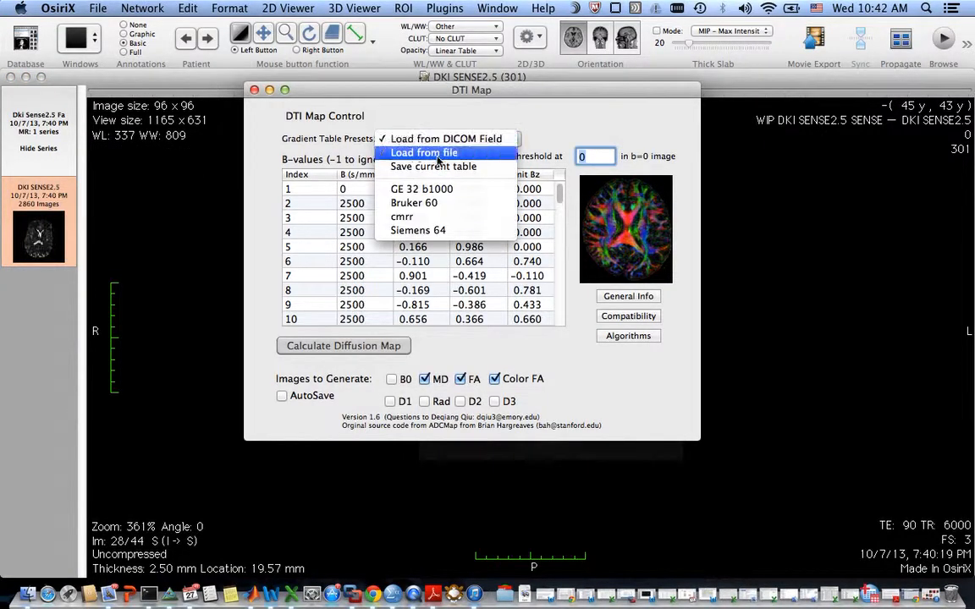
click(471, 189)
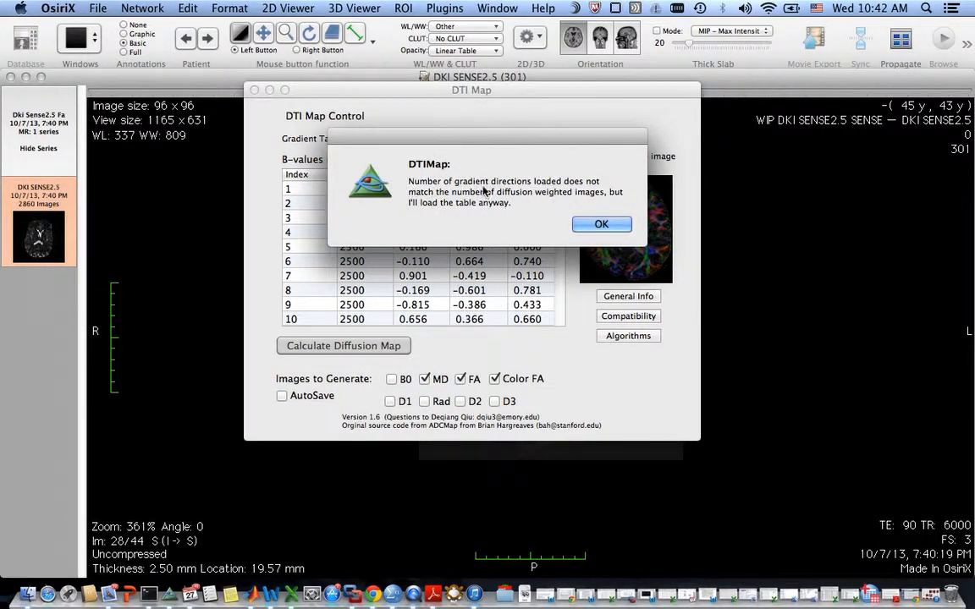
click(598, 223)
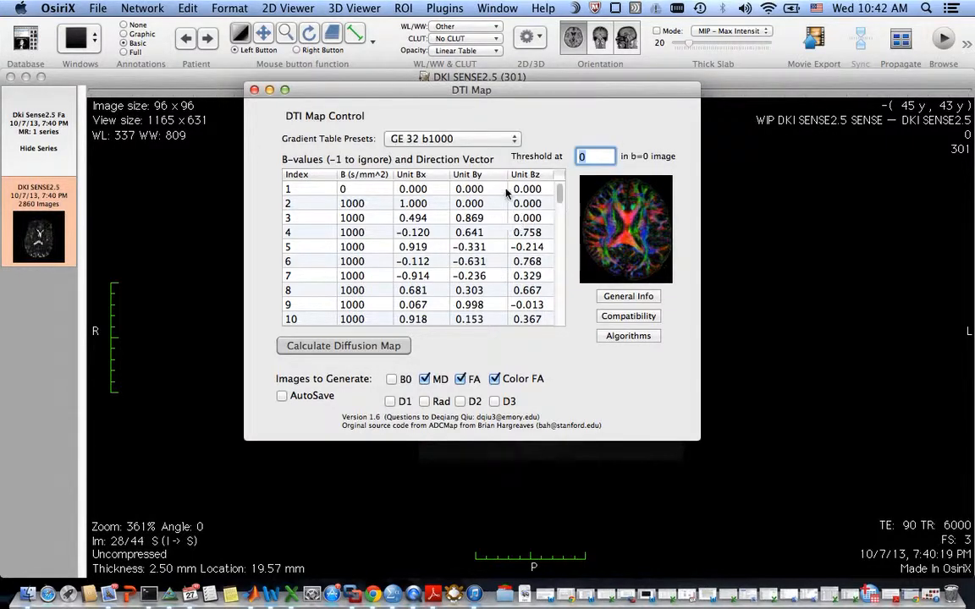
click(488, 142)
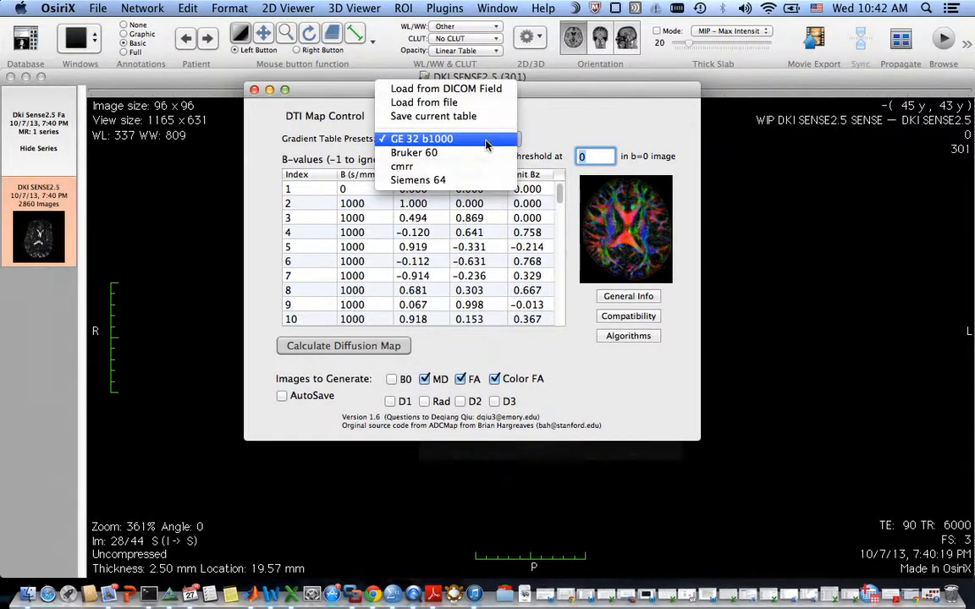
click(479, 90)
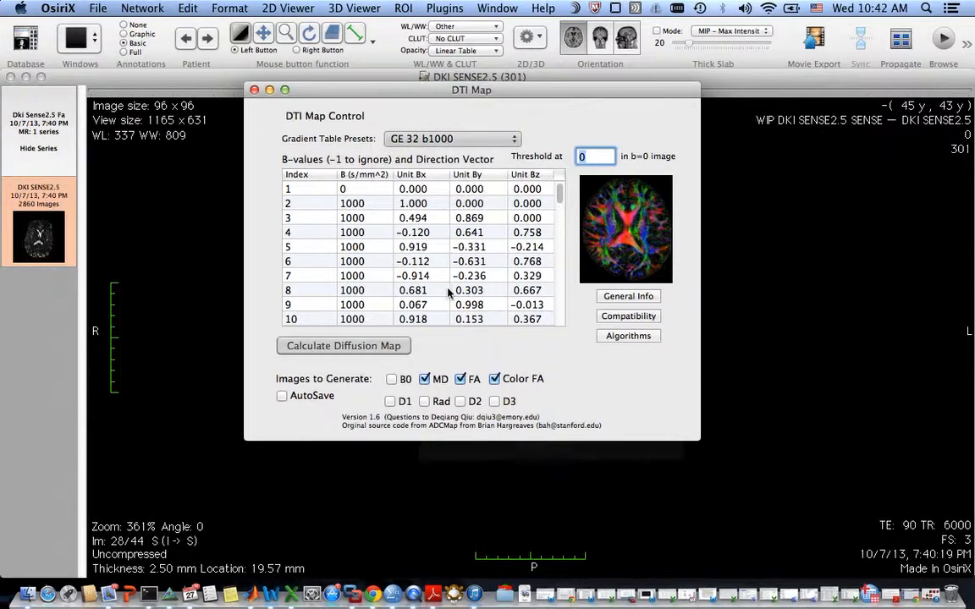
Move the DTI Map dialog aside and examine background pixel values across slices of the b=0 image.
click(603, 156)
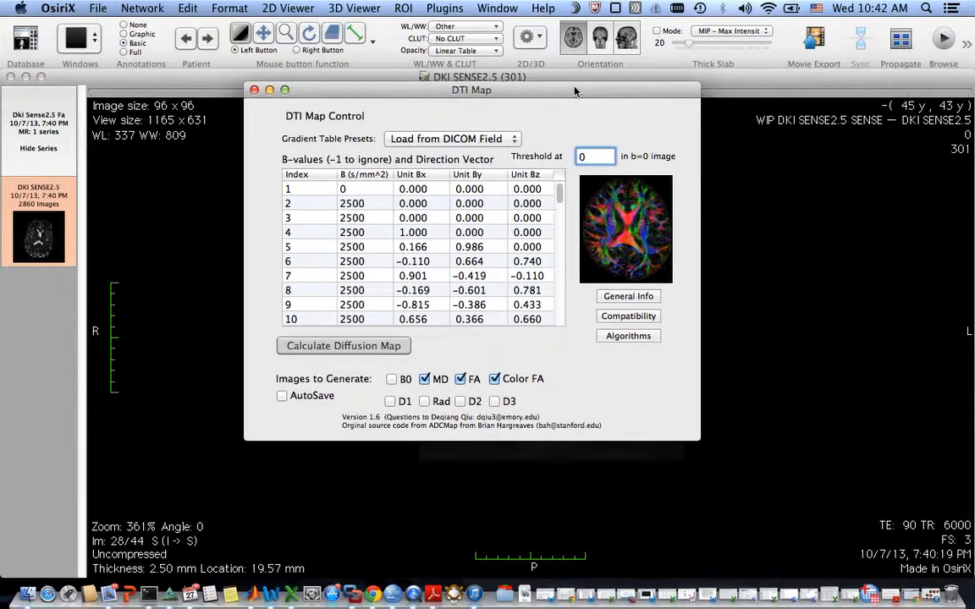
drag(501, 88, 719, 86)
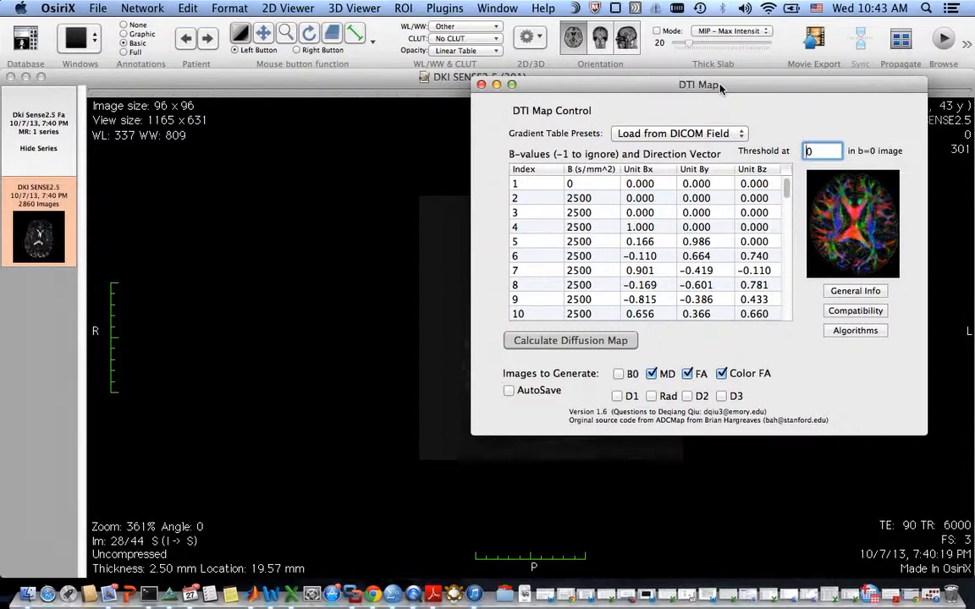
drag(721, 88, 757, 91)
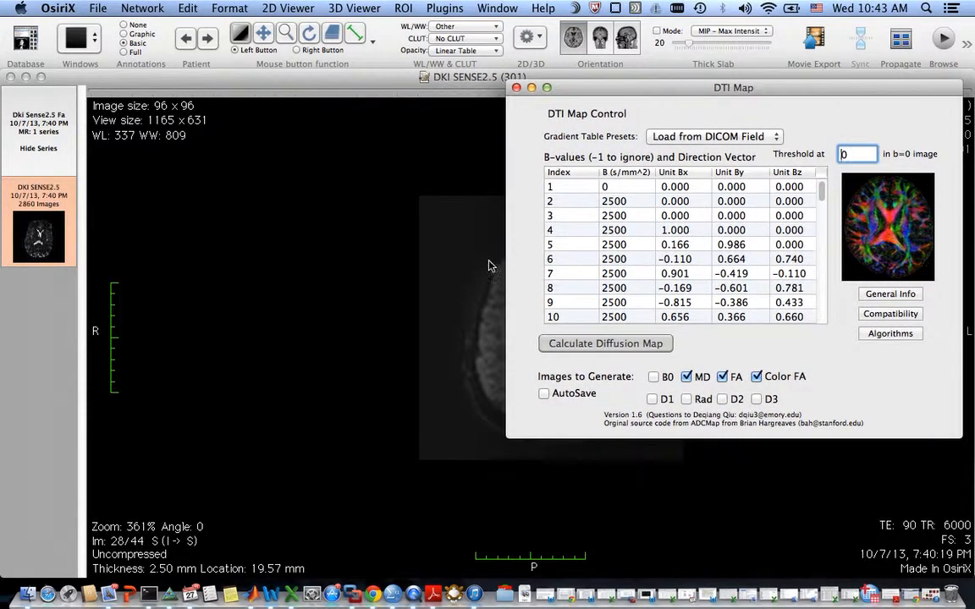
drag(645, 88, 700, 122)
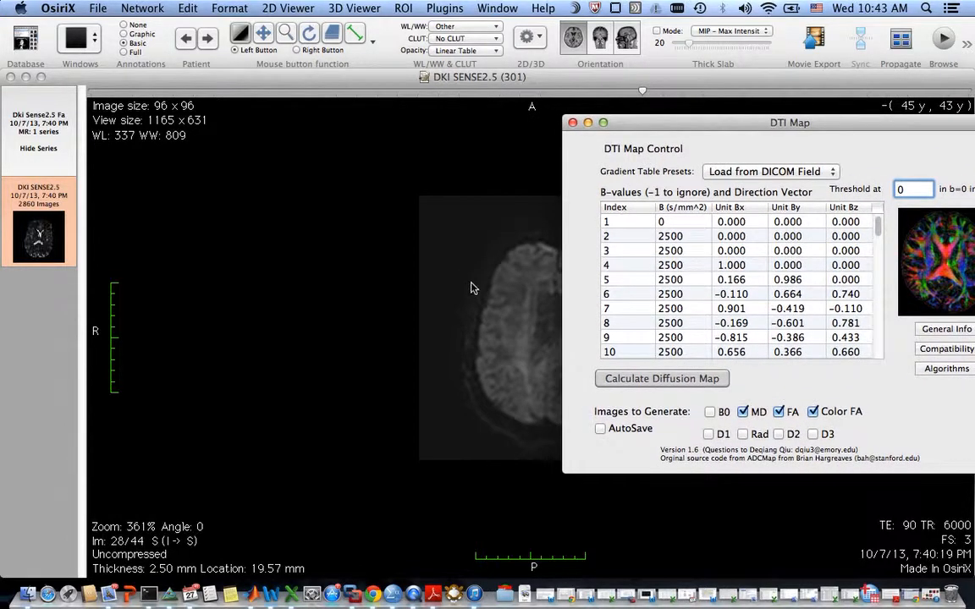
click(428, 254)
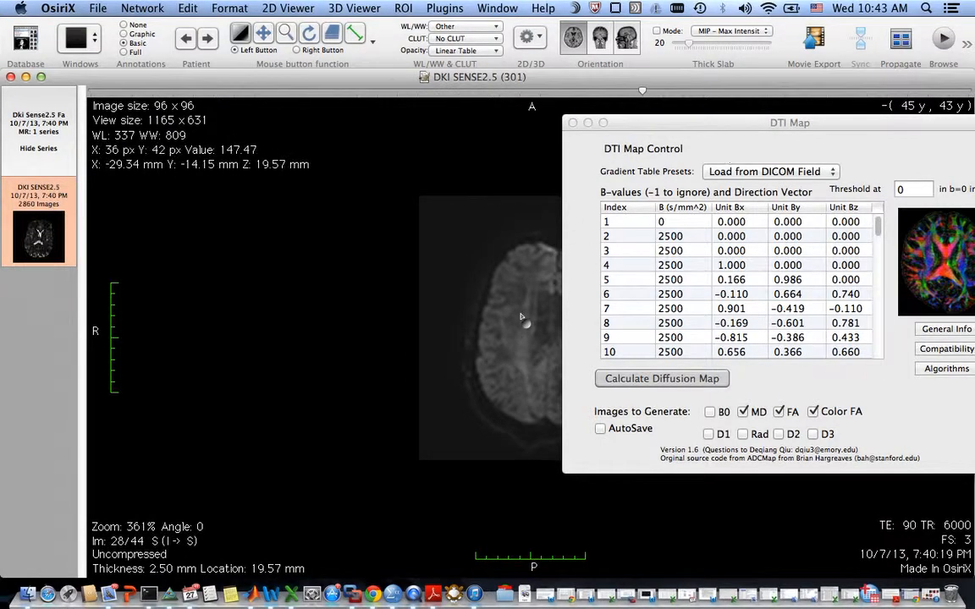
scroll(518, 328, down, 1)
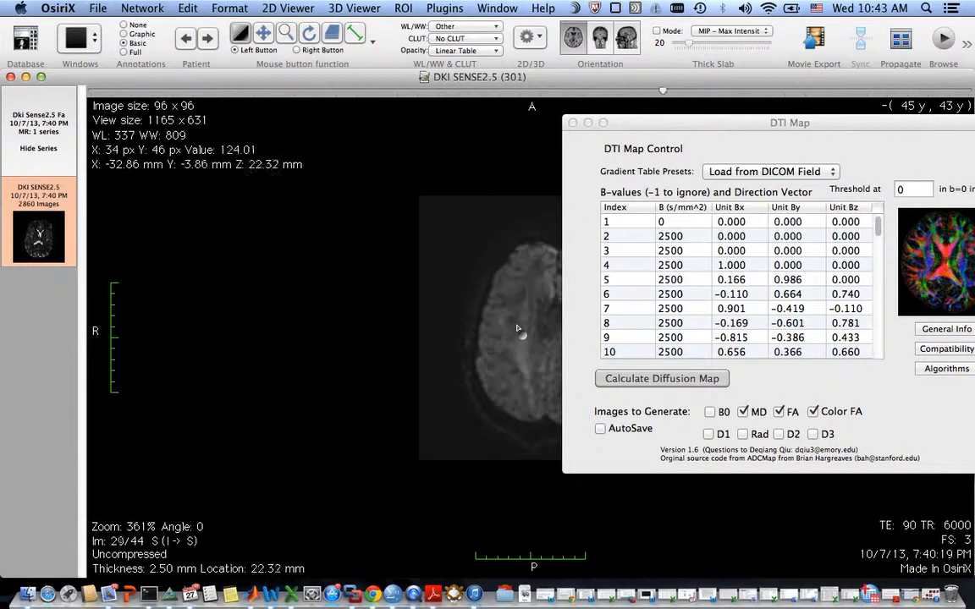
scroll(518, 329, up, 7)
scroll(518, 328, down, 6)
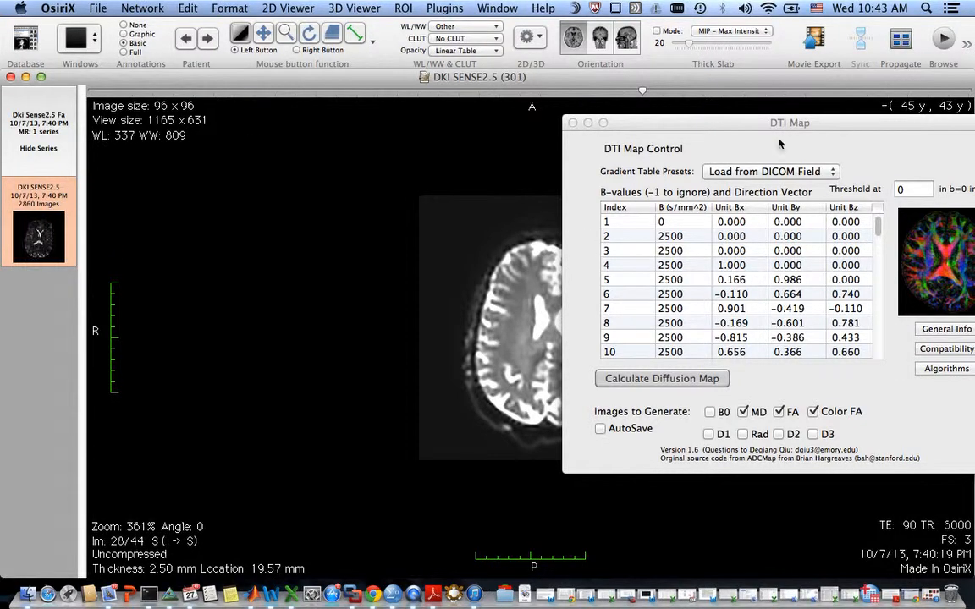
Set the b=0 image threshold to 50, move the dialog back, and enable the MD output.
drag(702, 123, 490, 127)
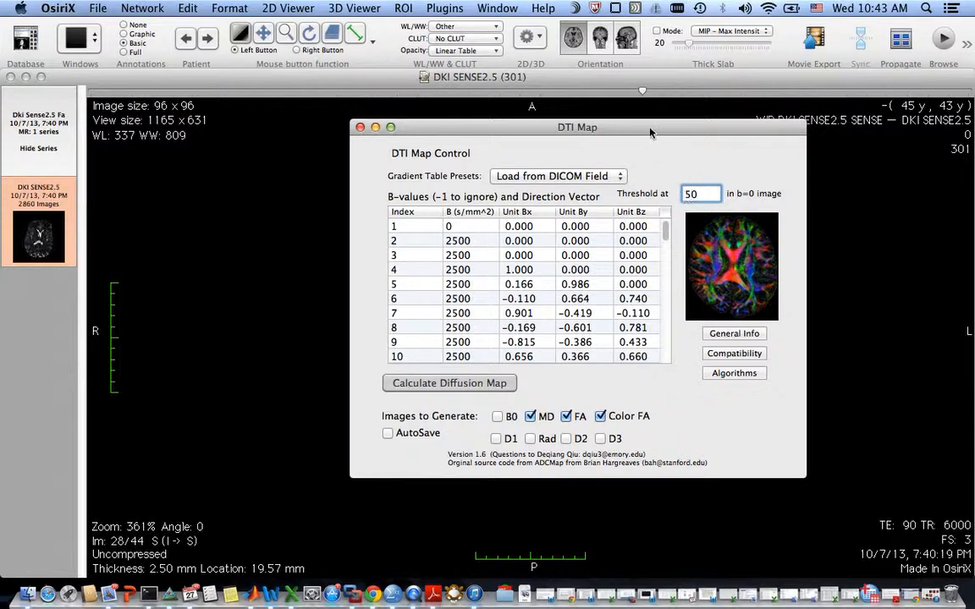
drag(650, 131, 618, 66)
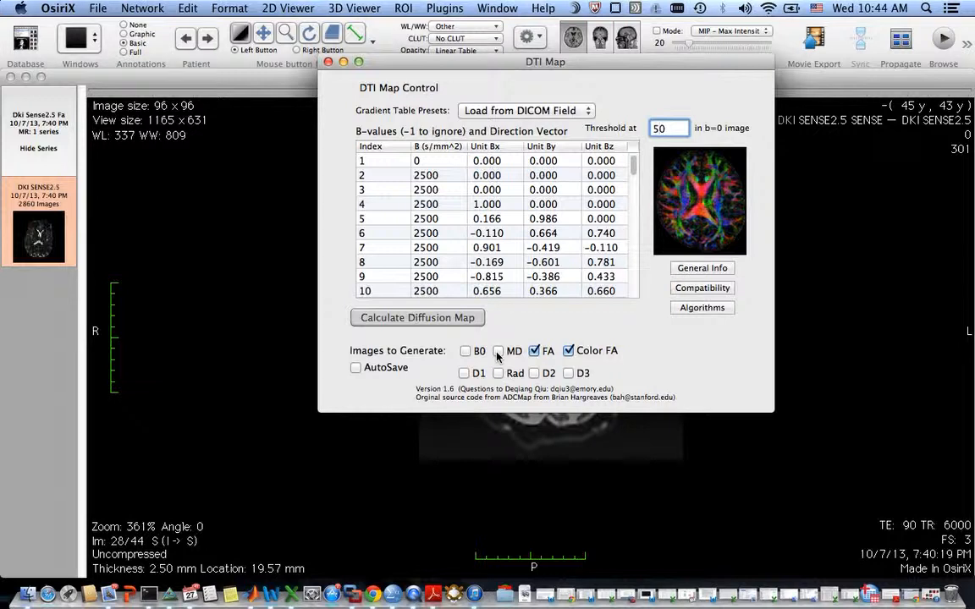
click(498, 352)
click(357, 368)
click(356, 368)
Calculate the diffusion maps and browse the fractional anisotropy map to slice 34.
click(466, 319)
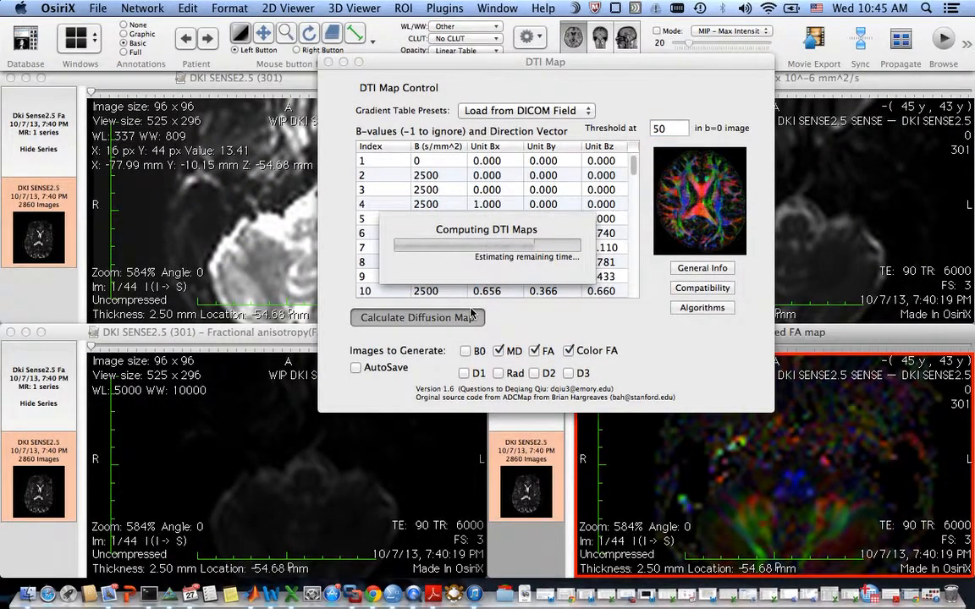
click(360, 453)
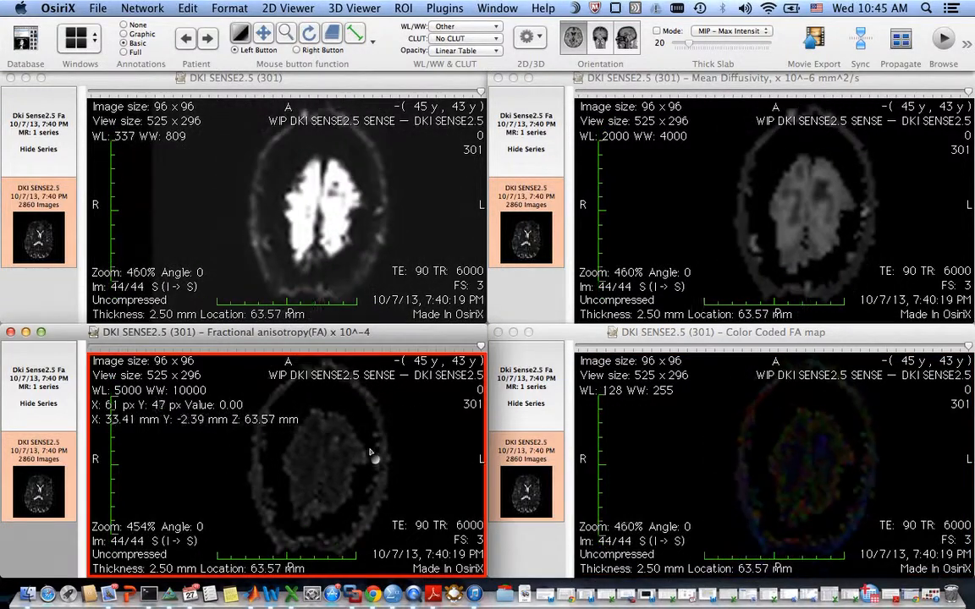
scroll(347, 473, down, 5)
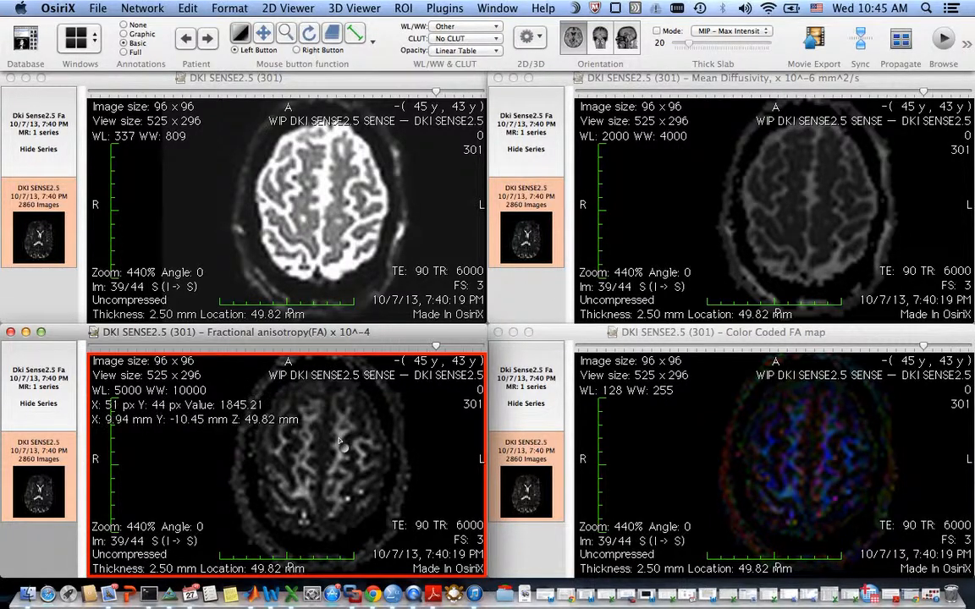
scroll(337, 441, down, 5)
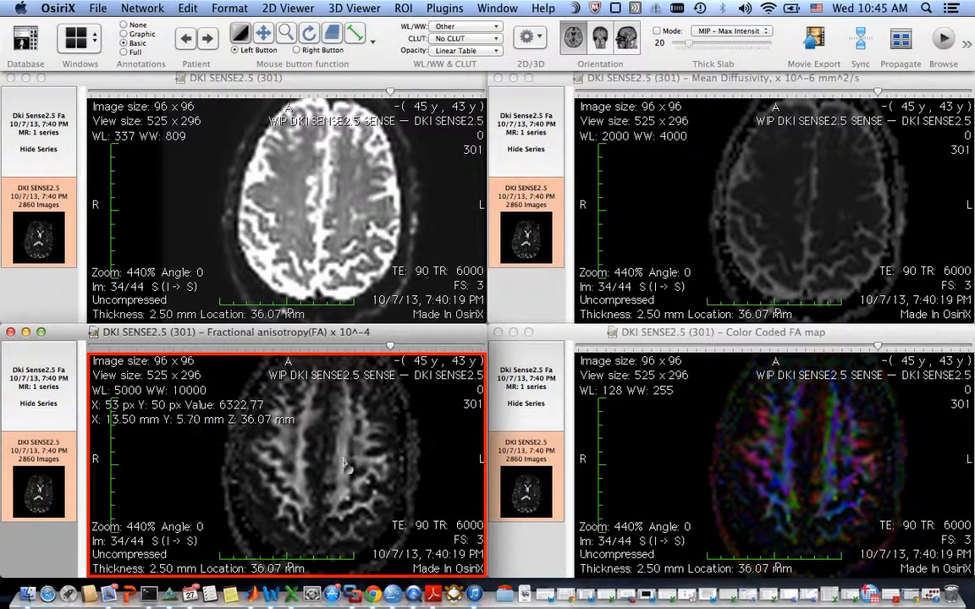
Draw an oval ROI of about 1.4 cm² on the white matter in the FA map.
click(354, 36)
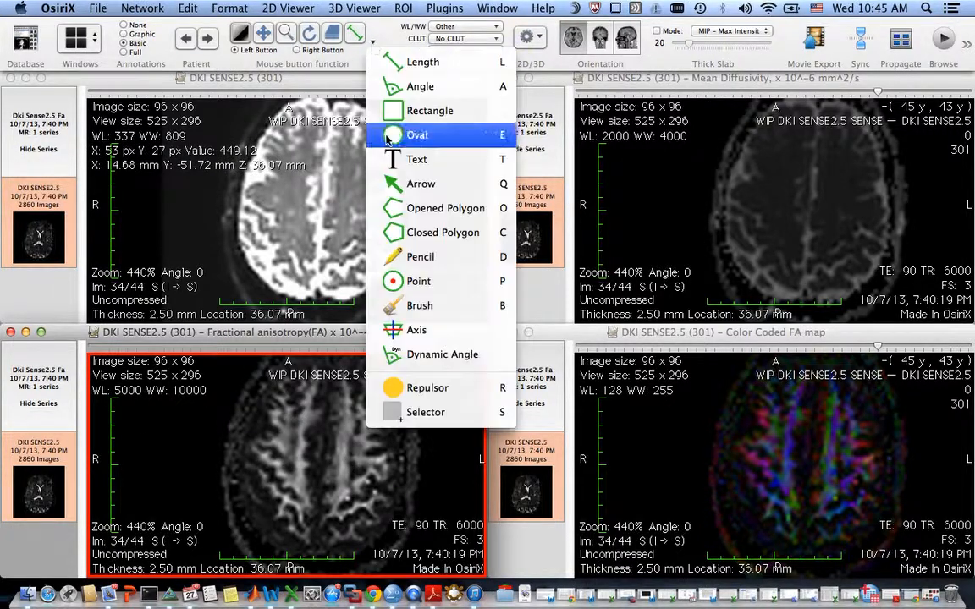
click(376, 135)
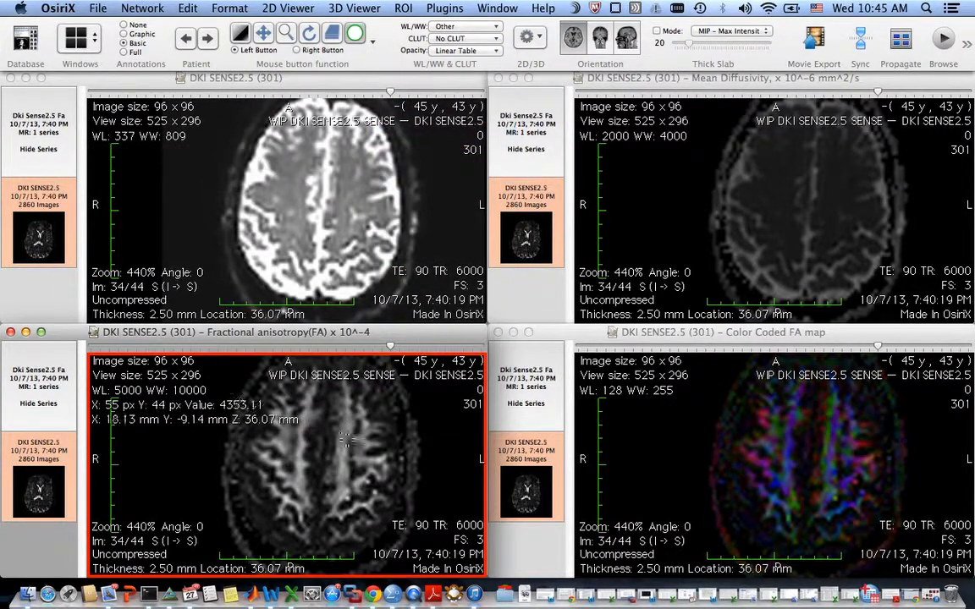
drag(345, 439, 343, 455)
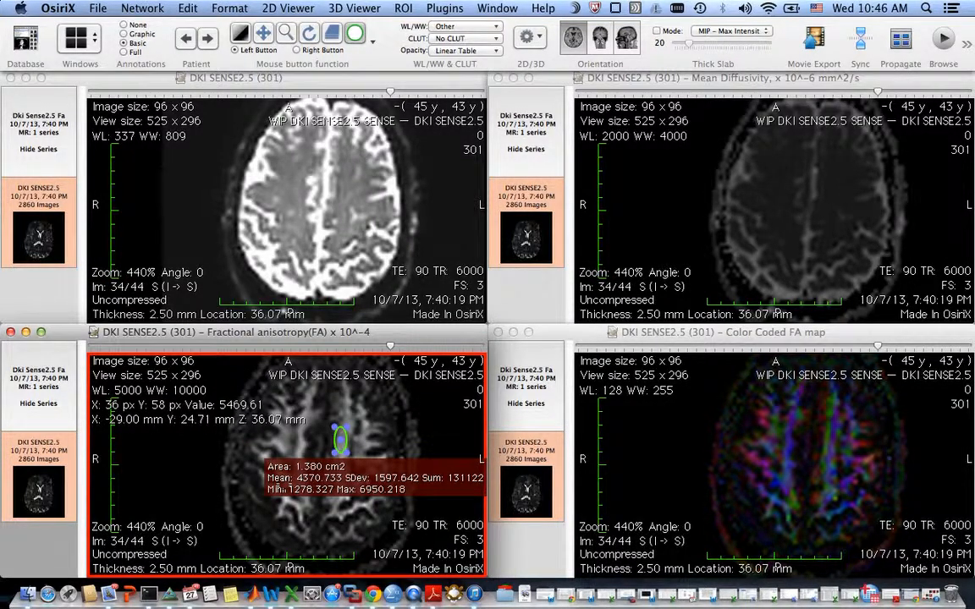
drag(136, 79, 480, 128)
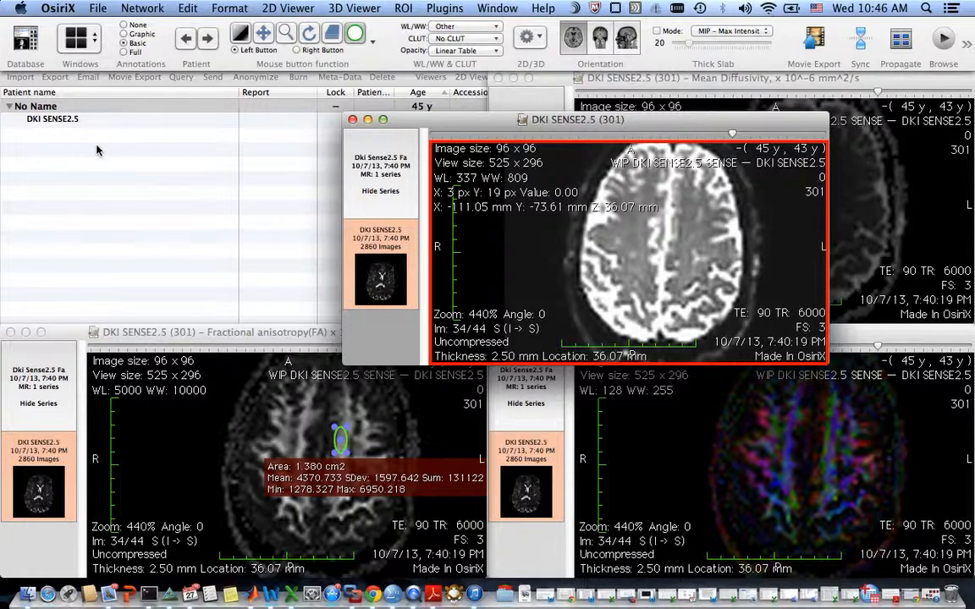
drag(426, 125, 118, 81)
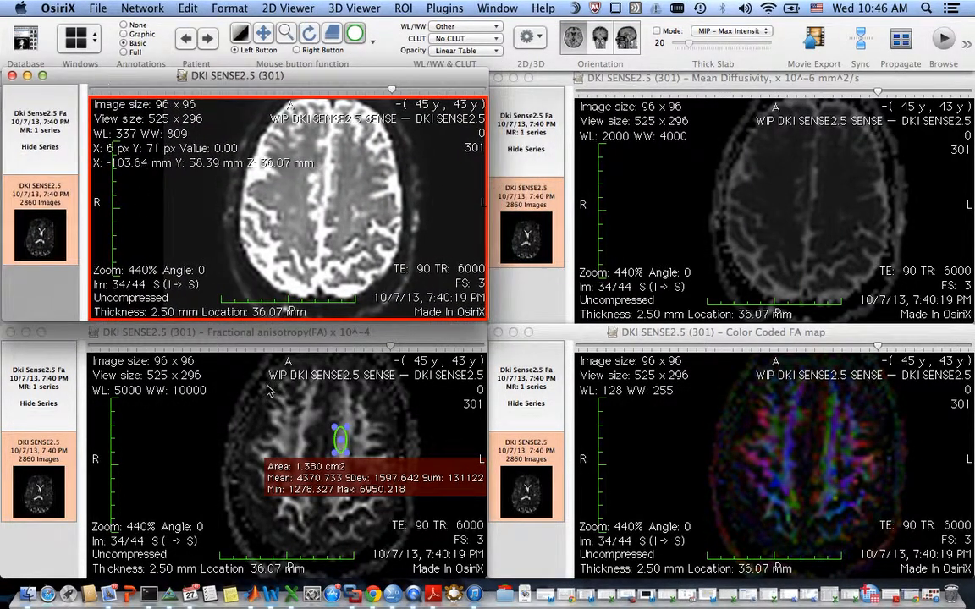
Export the fractional anisotropy map to the database with the Exporter plugin as series "DKI SENSE2.5 FA".
click(286, 341)
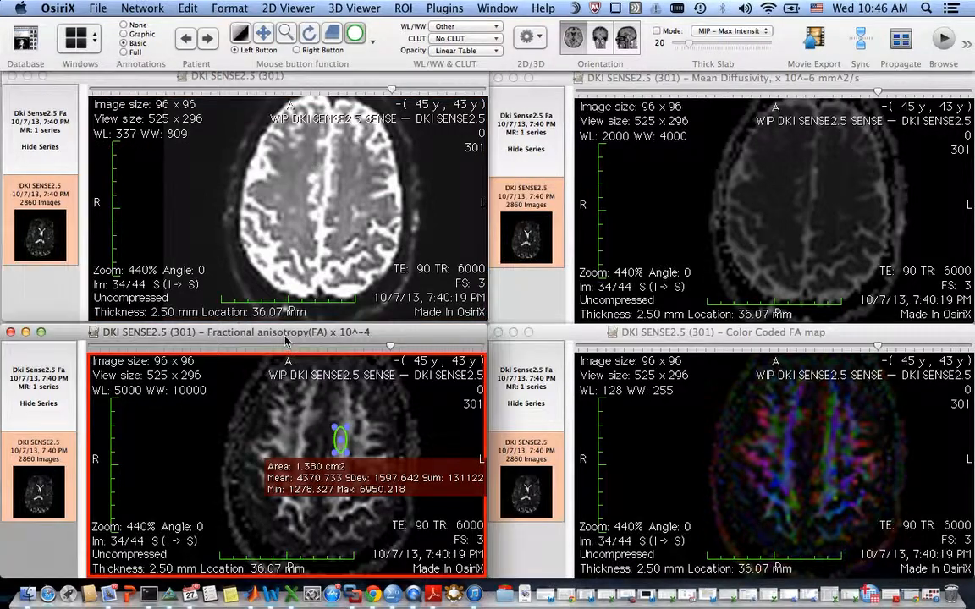
click(440, 8)
mouse_move(464, 32)
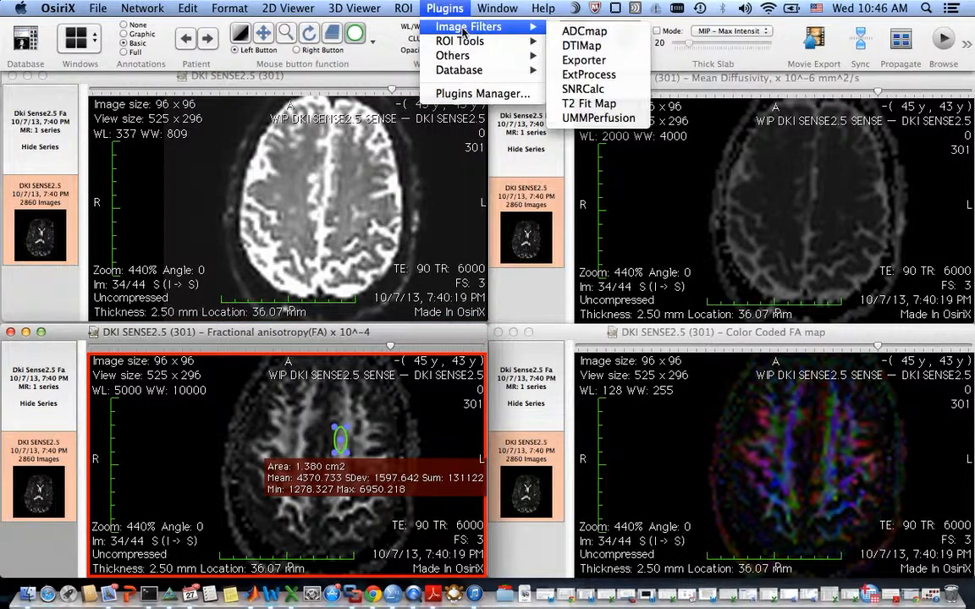
click(586, 60)
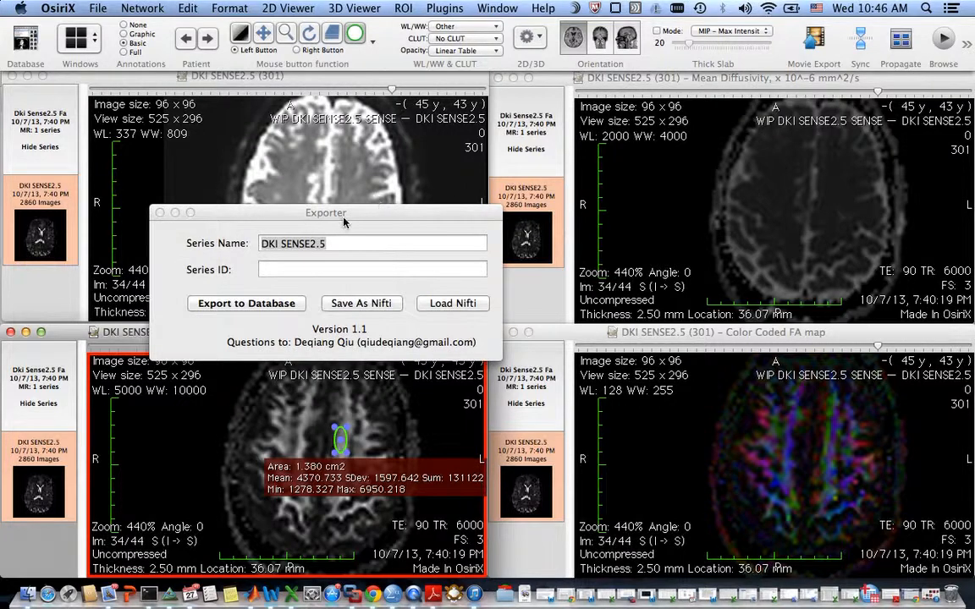
drag(344, 217, 562, 209)
click(561, 236)
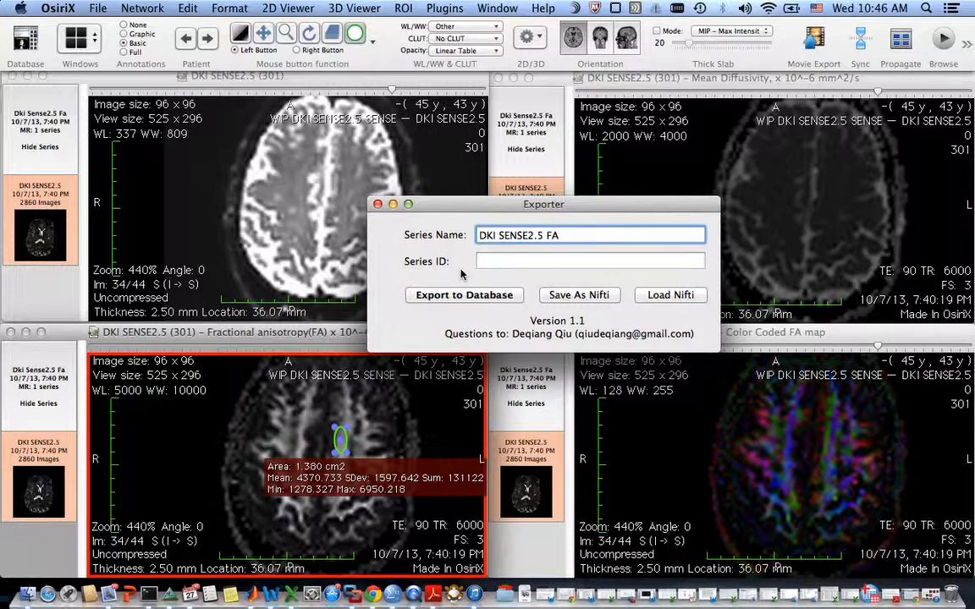
click(521, 265)
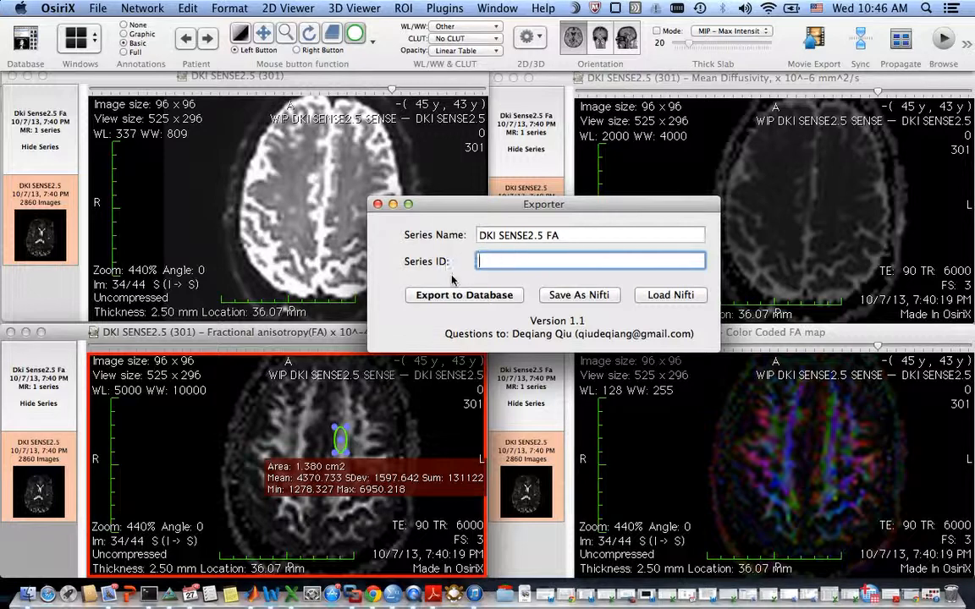
drag(419, 203, 385, 209)
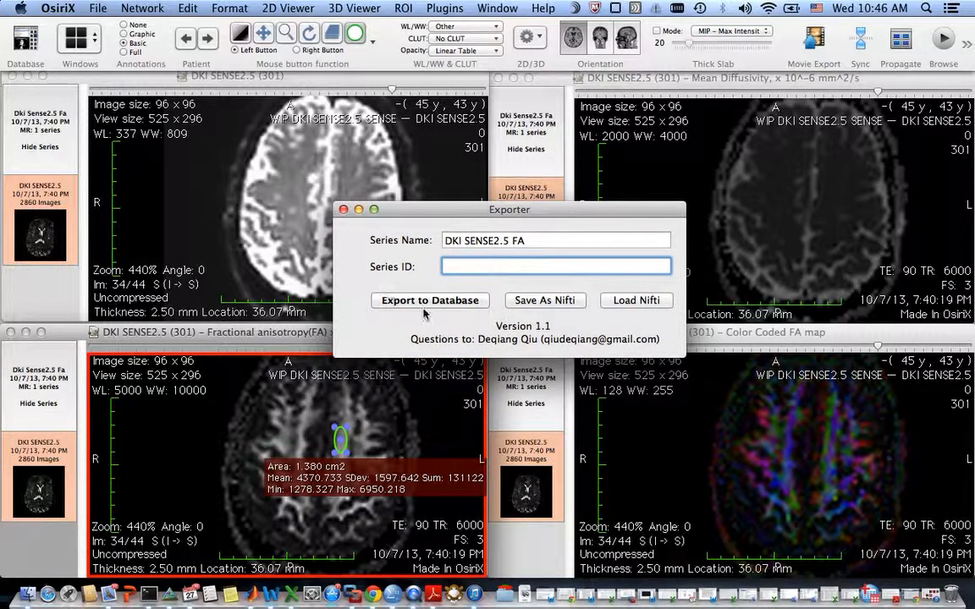
click(428, 303)
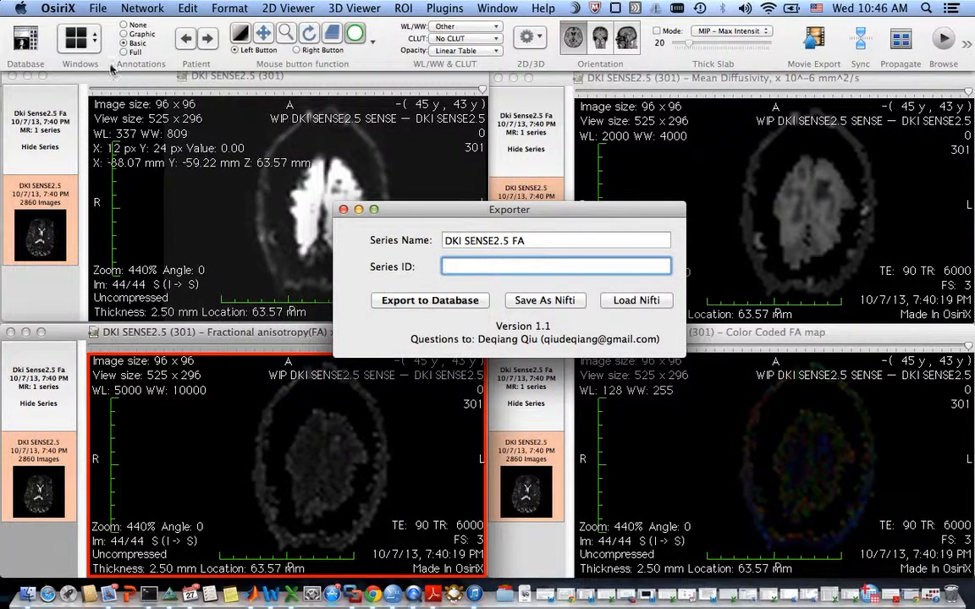
Open the exported DKI SENSE2.5 FA series from the database and browse to slice 26.
click(25, 42)
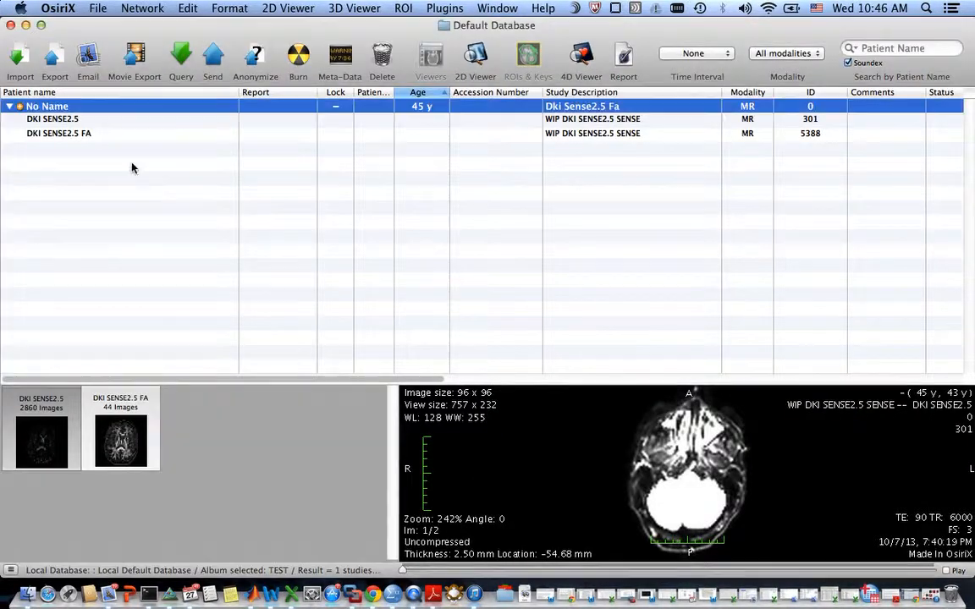
click(120, 136)
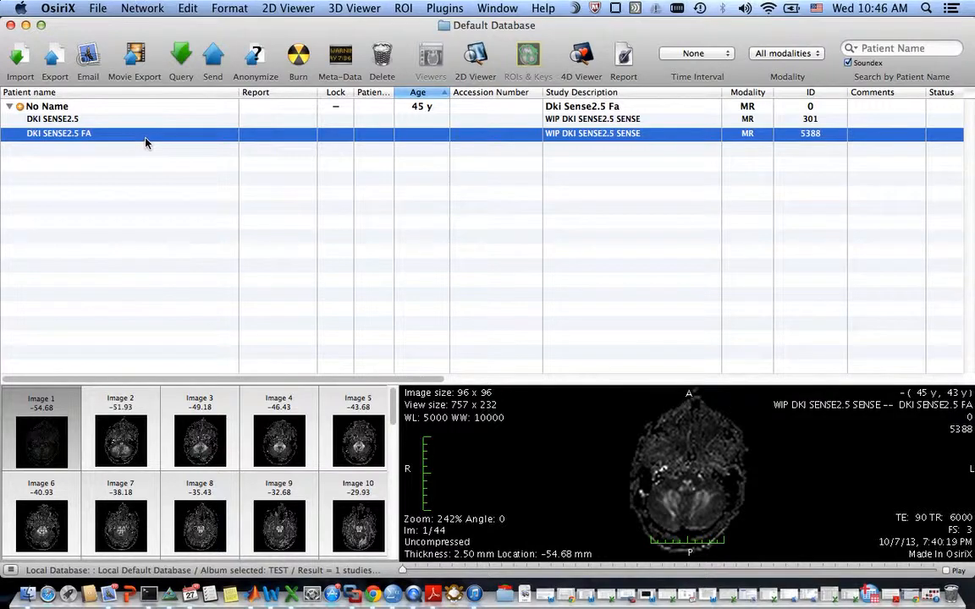
double_click(146, 143)
scroll(315, 279, down, 6)
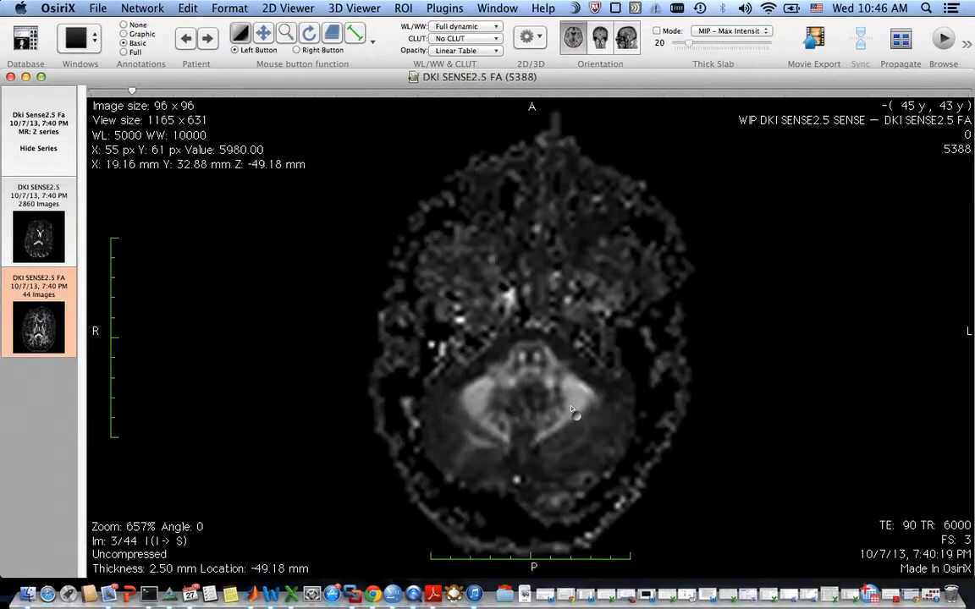
scroll(573, 409, down, 19)
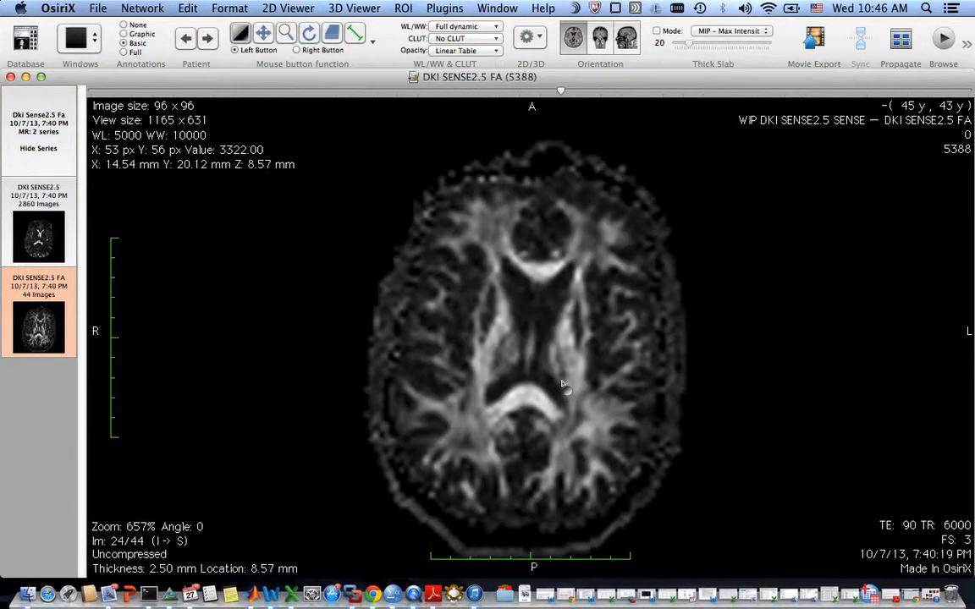
Draw an oval ROI of about 2.1 cm² on the anterior corpus callosum white matter.
click(353, 36)
click(422, 144)
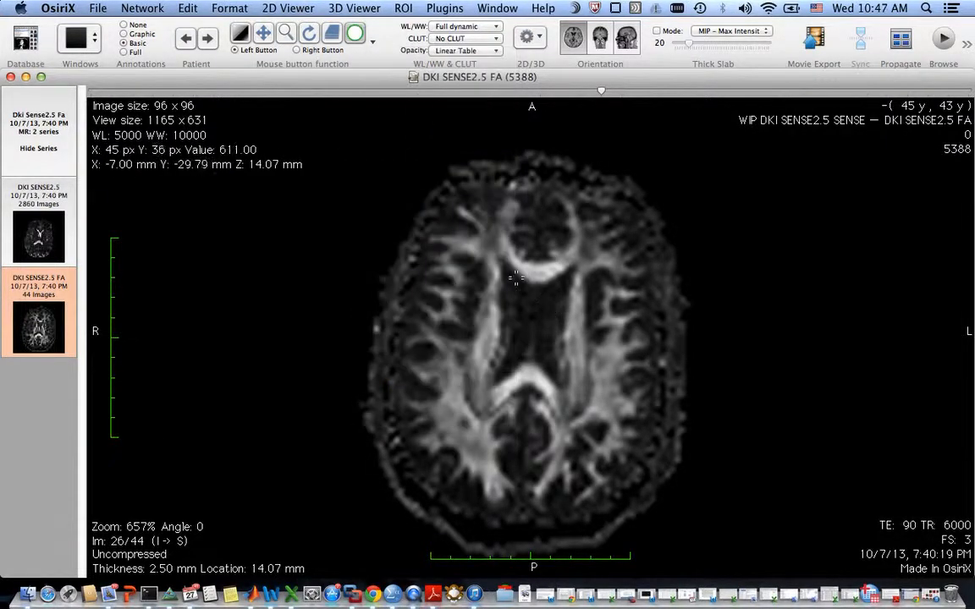
mouse_move(525, 263)
mouse_down()
mouse_move(545, 278)
mouse_move(534, 271)
mouse_up()
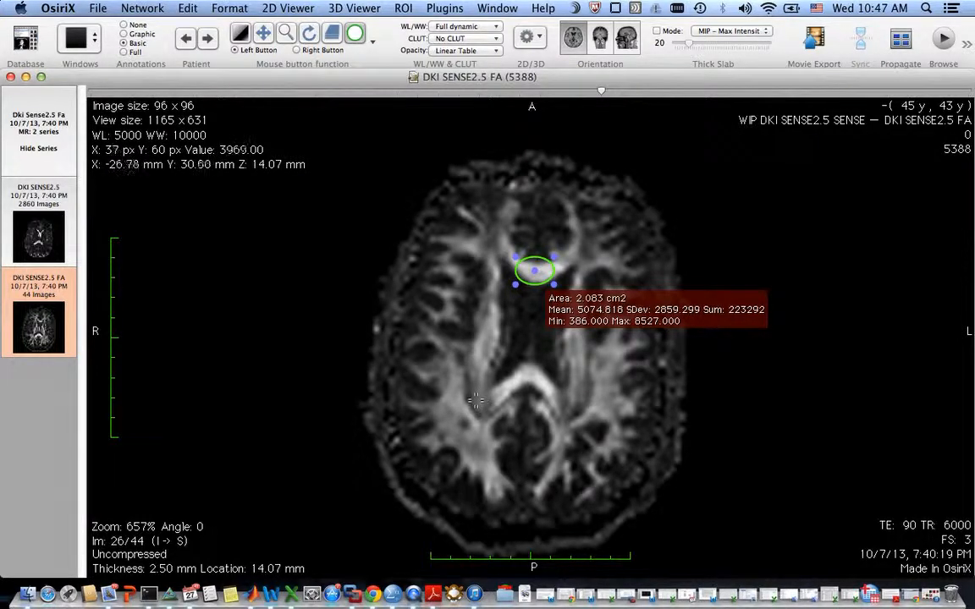
Open the Exporter plugin again and save the DKI SENSE2.5 FA series as NIfTI.
click(444, 7)
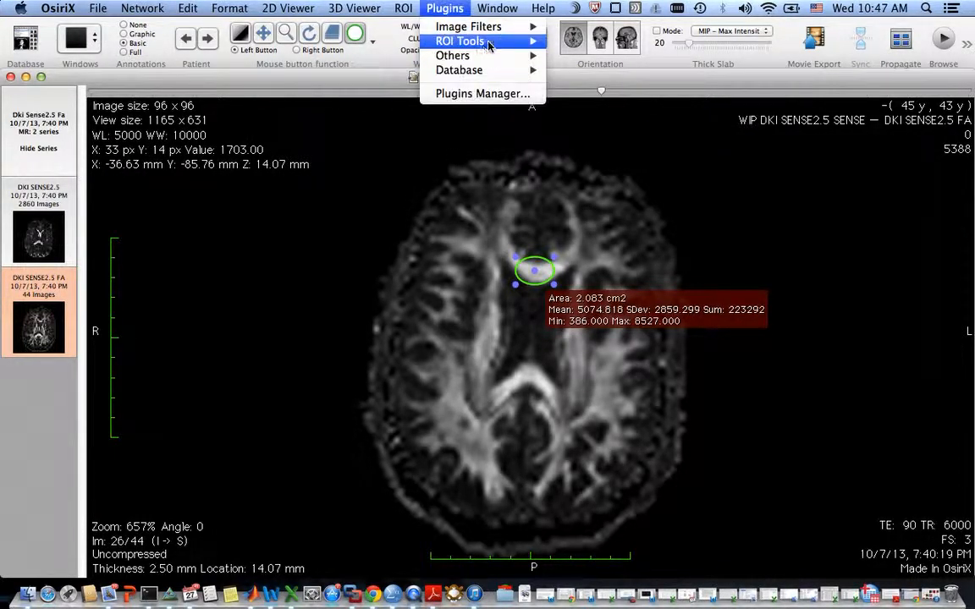
mouse_move(489, 32)
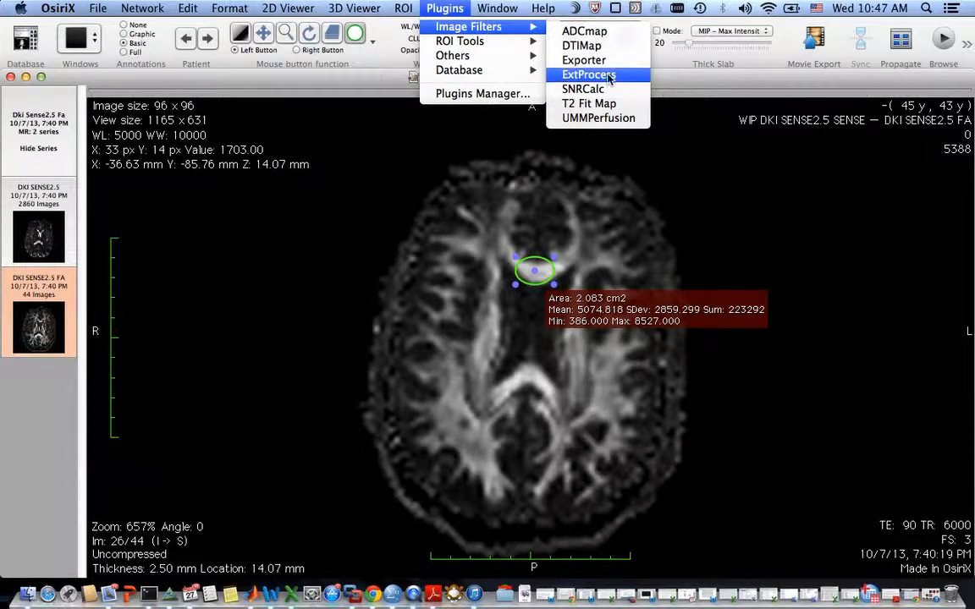
click(583, 60)
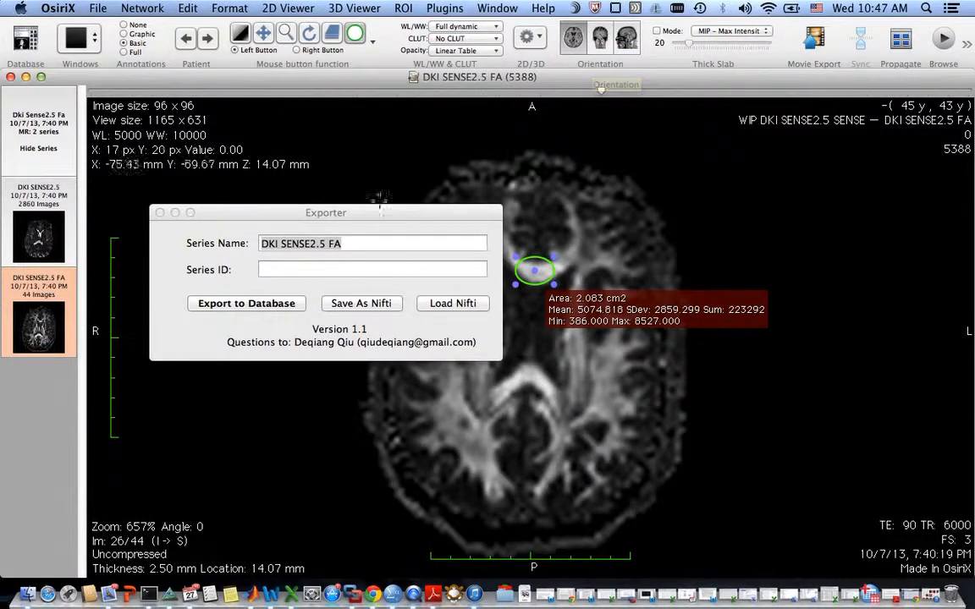
click(362, 304)
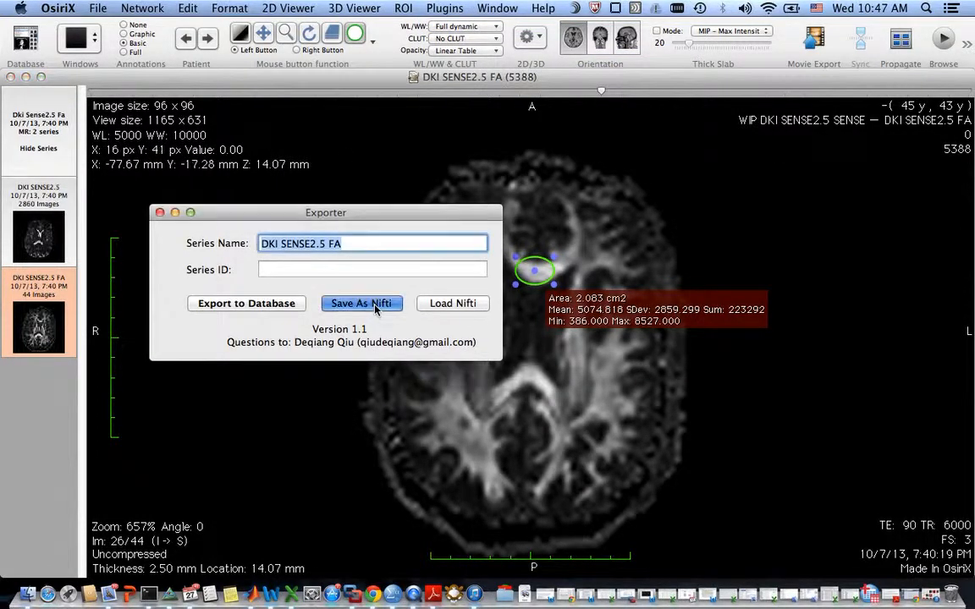